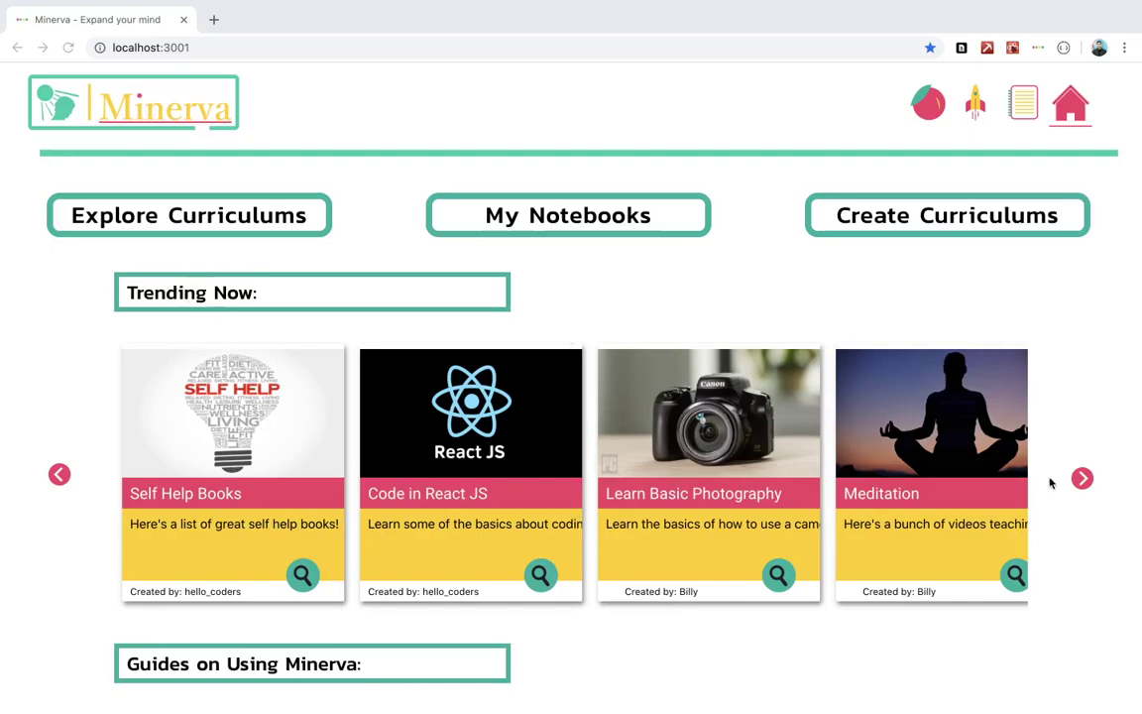
- Search the Explore curricula for 'Adobe' to list Adobe Photoshop and Adobe Illustrator
scroll(972, 441, "right", 5)
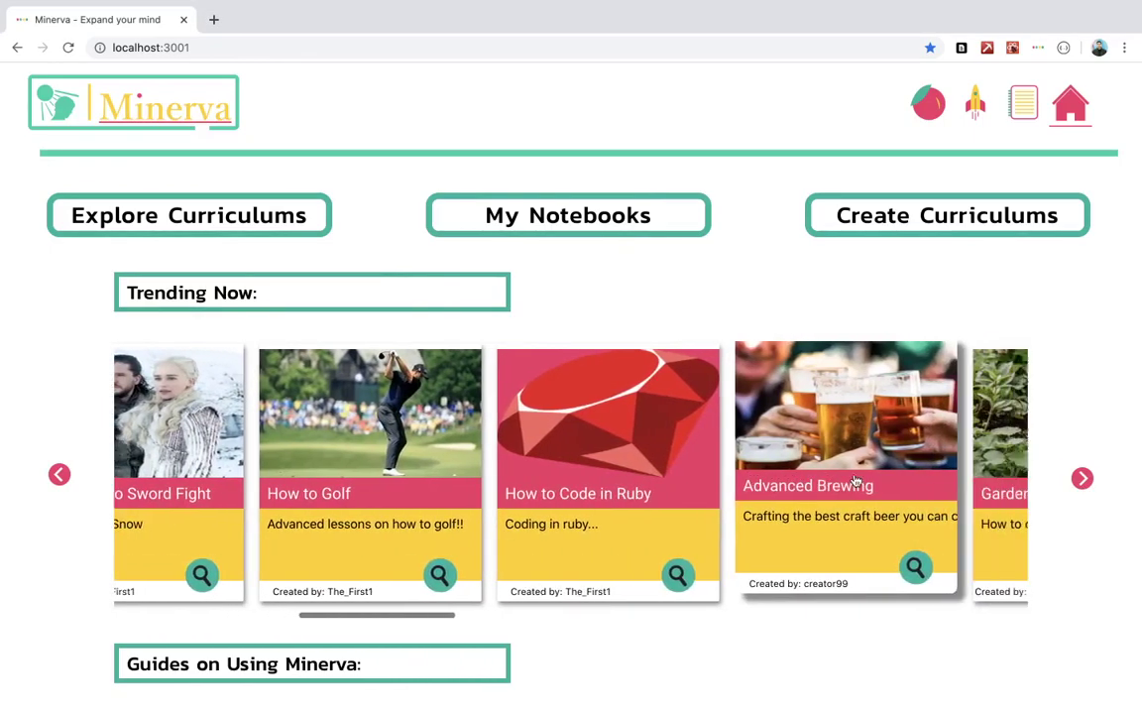
scroll(365, 468, "down", 4)
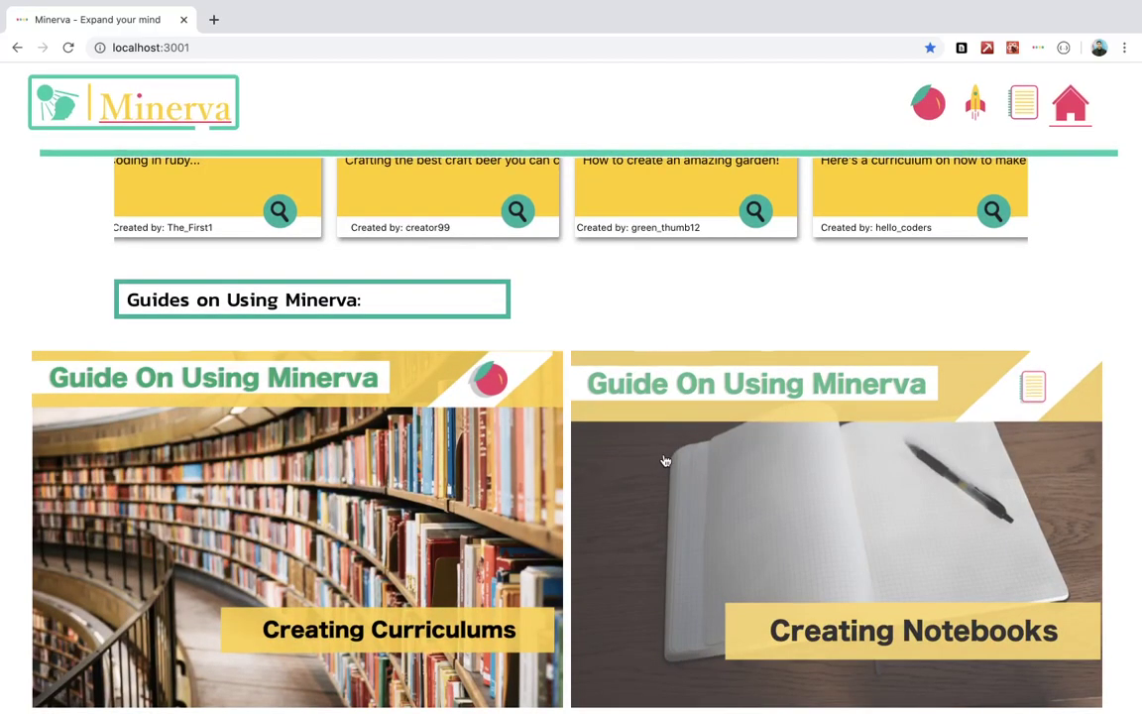
scroll(645, 461, "up", 4)
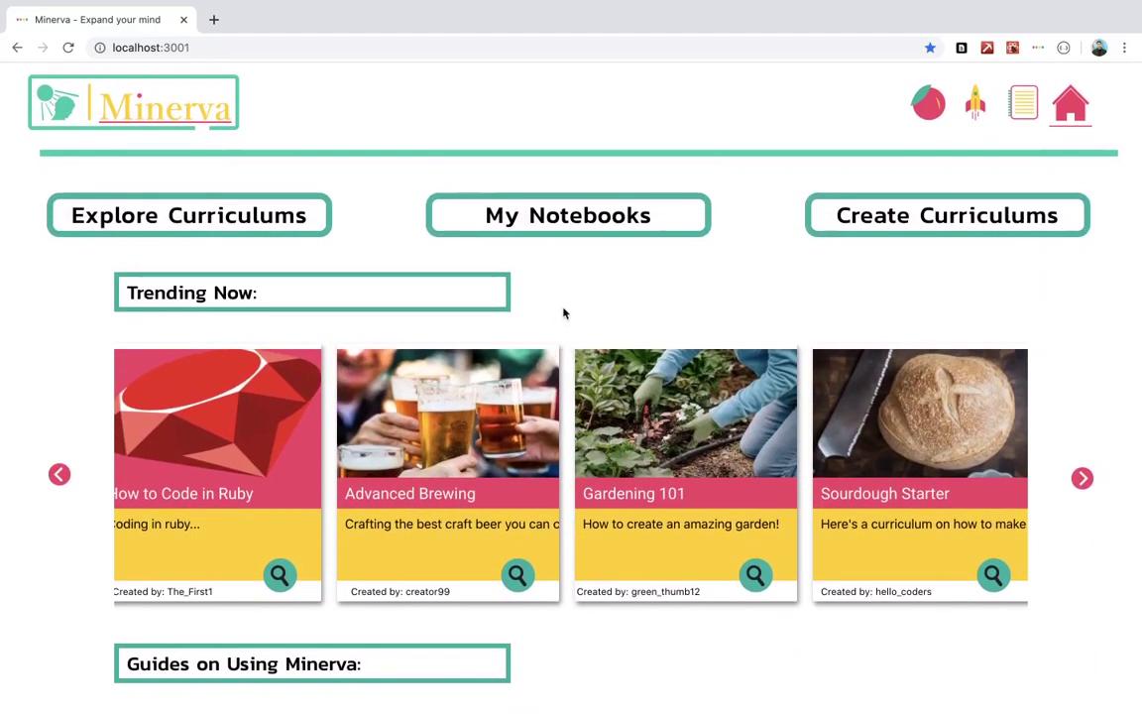
scroll(555, 376, "left", 3)
scroll(532, 389, "left", 1)
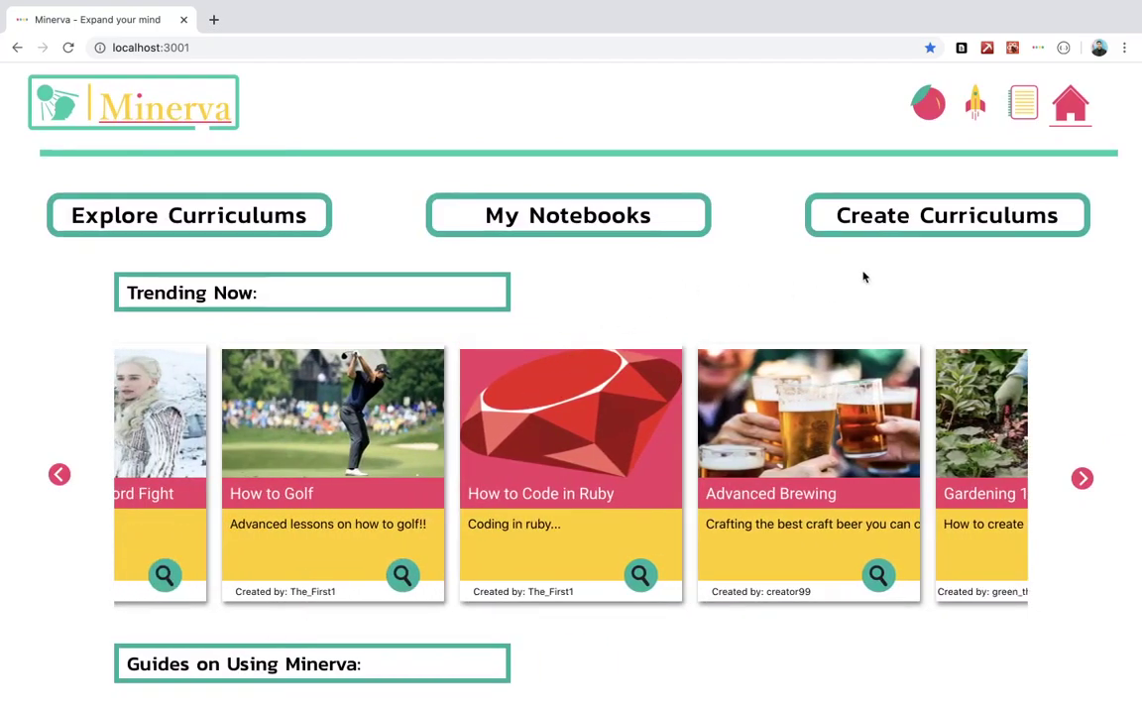
left_click(977, 111)
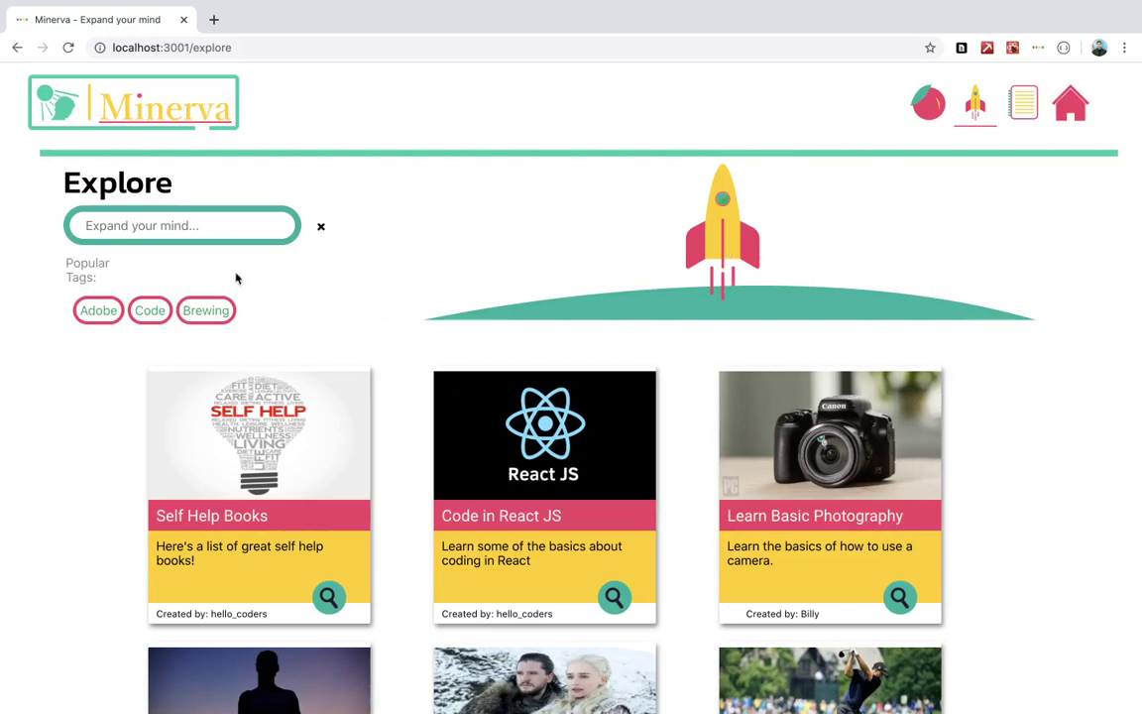
left_click(185, 225)
type("Adobe")
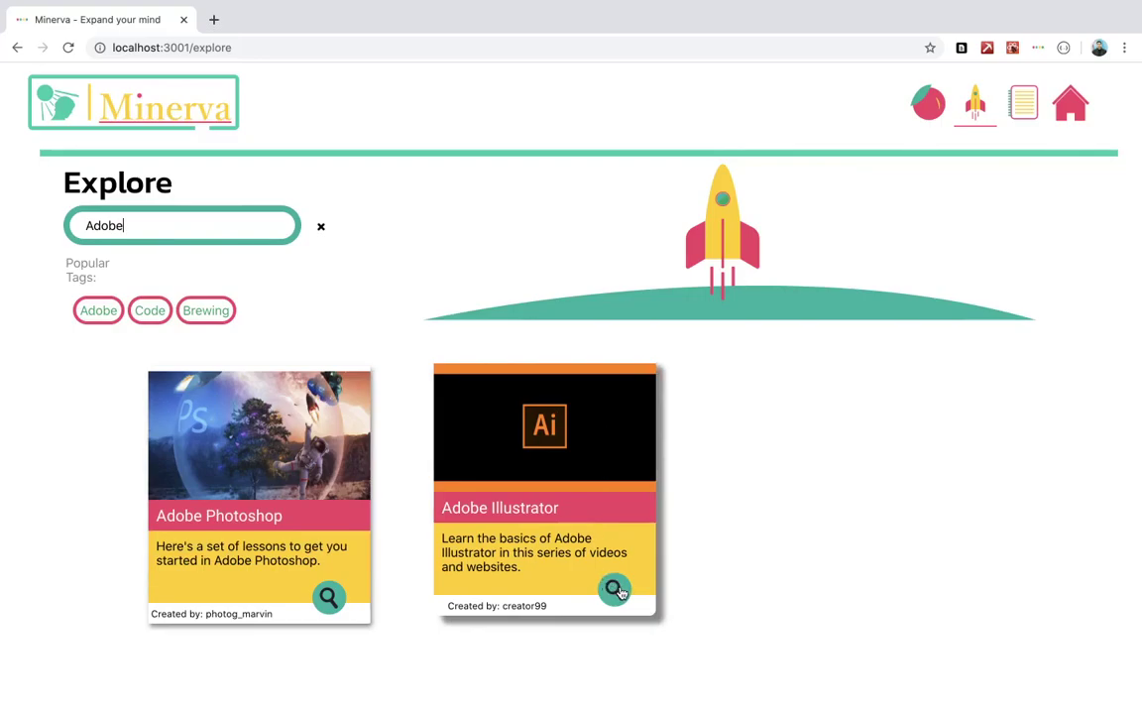
- Open the Adobe Illustrator curriculum and subscribe to it
left_click(615, 589)
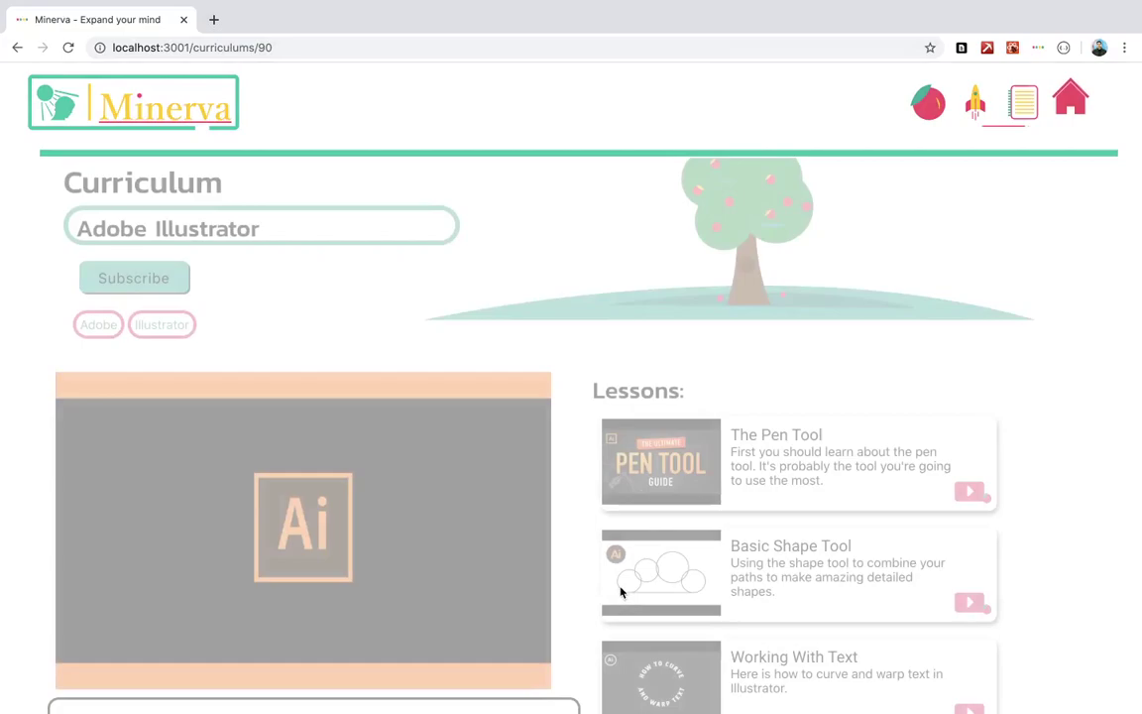
scroll(702, 433, "down", 5)
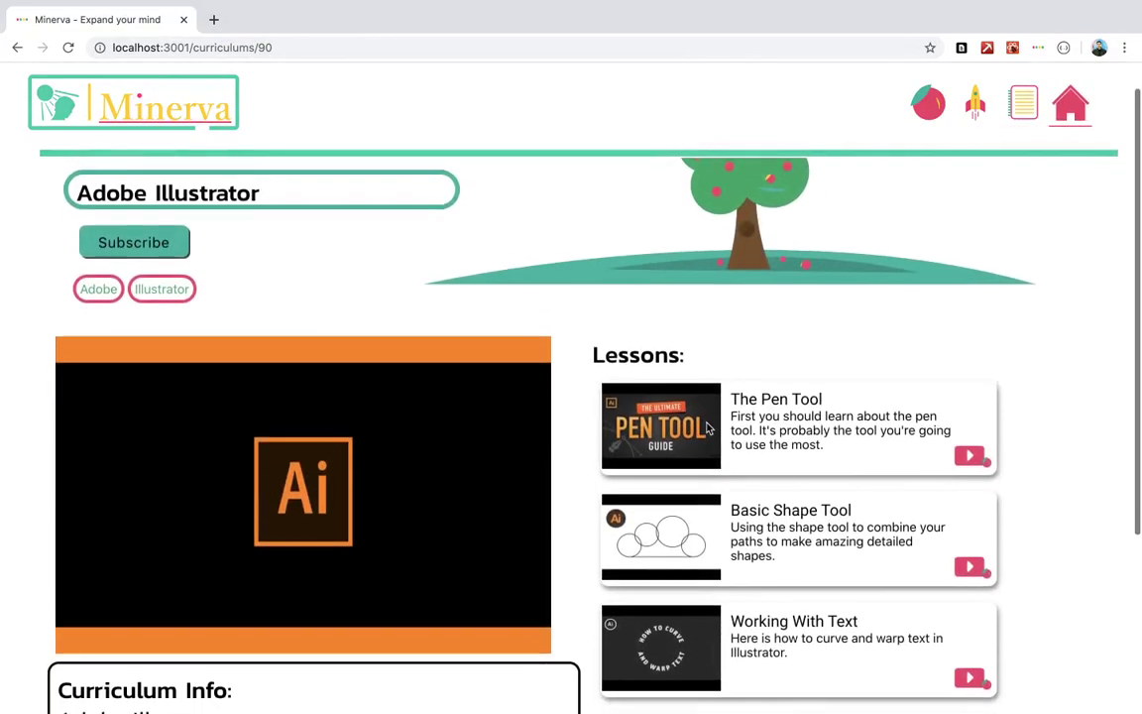
scroll(806, 543, "down", 1)
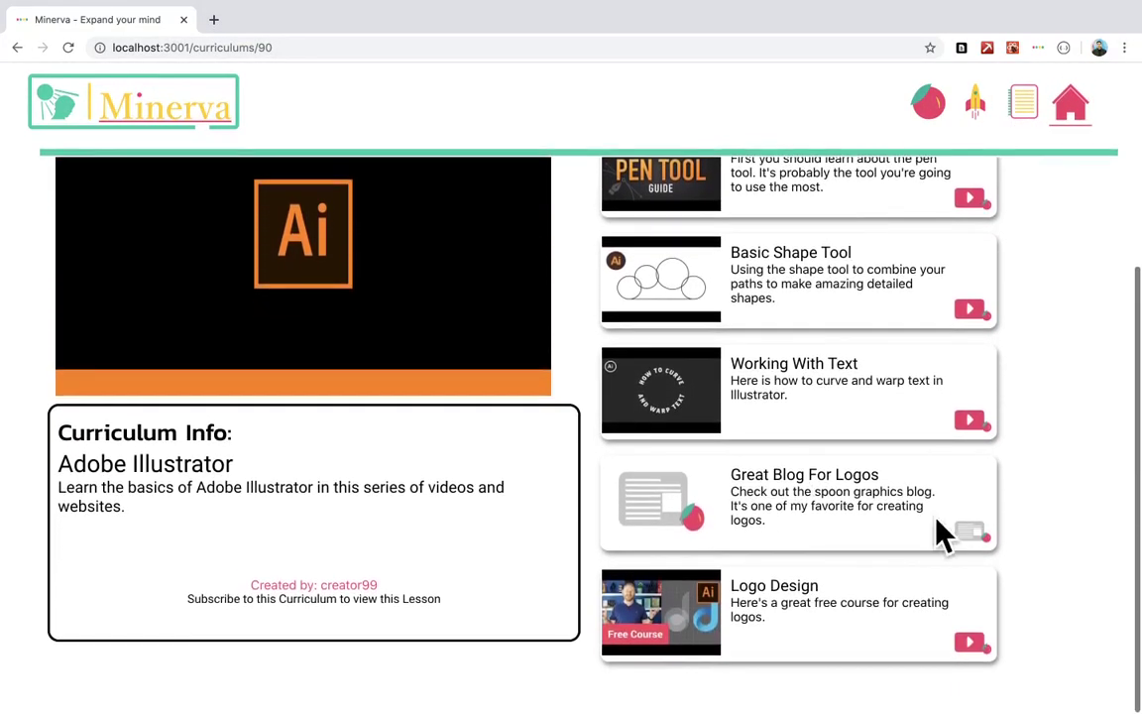
scroll(943, 530, "up", 3)
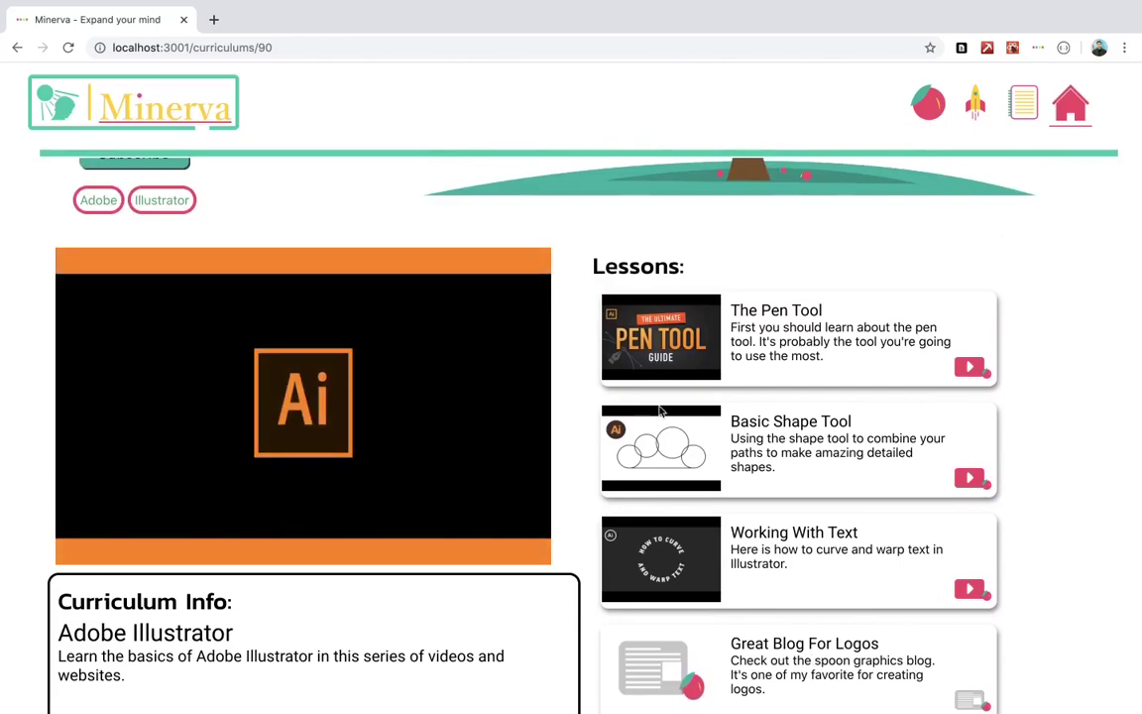
scroll(660, 410, "down", 4)
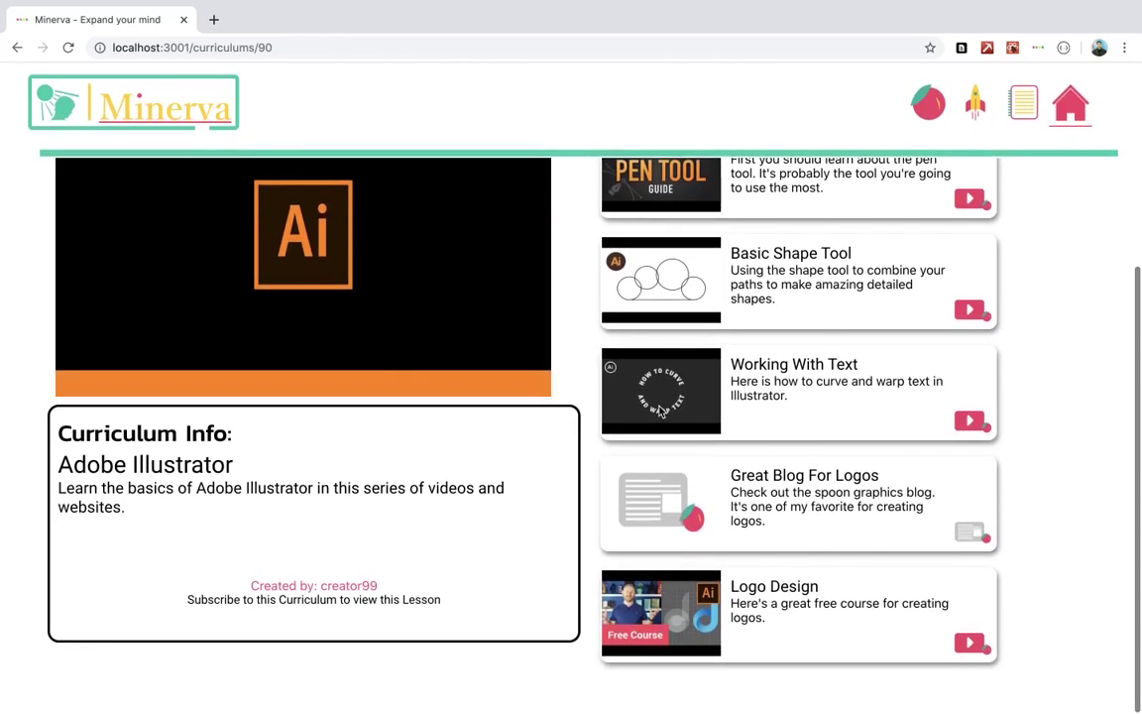
scroll(660, 411, "up", 4)
scroll(659, 410, "up", 3)
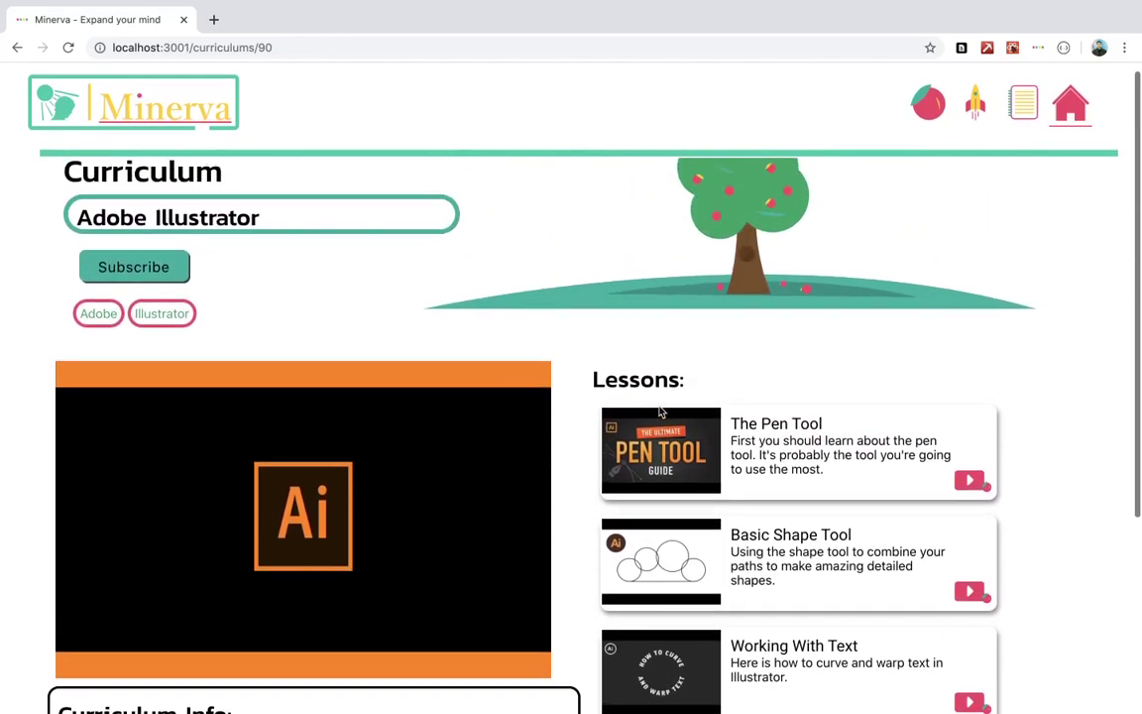
scroll(114, 278, "down", 1)
left_click(137, 259)
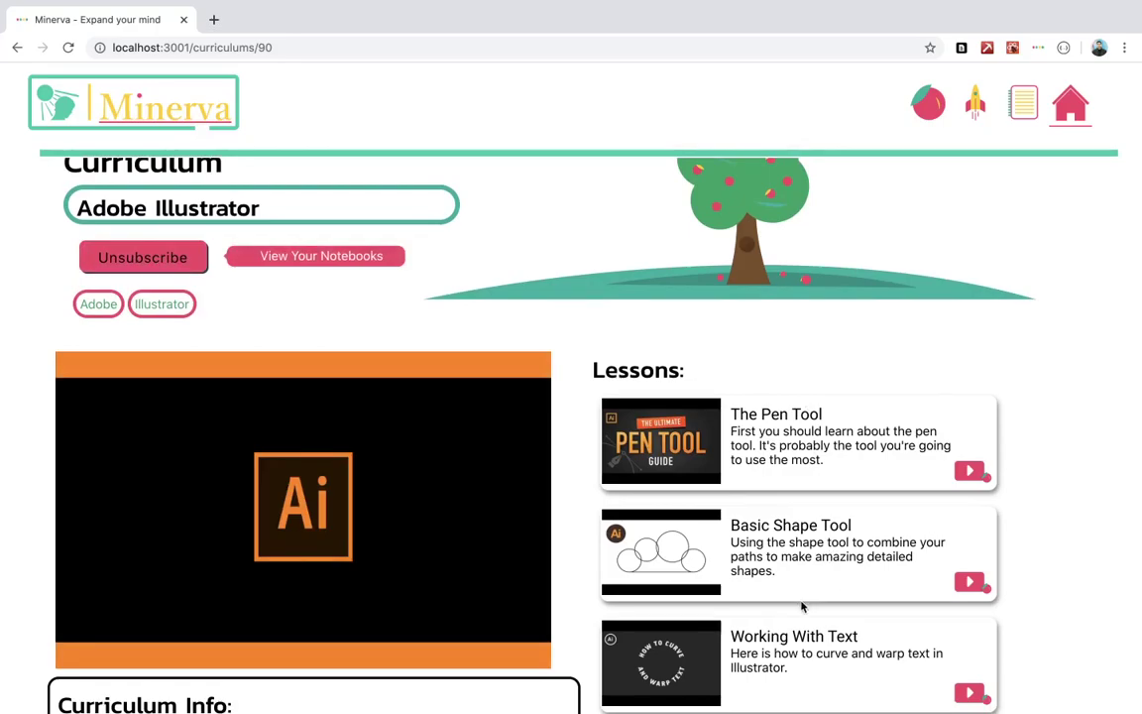
- Go to the Notebooks page showing the Brush Pens Notebook
scroll(805, 535, "down", 6)
scroll(753, 525, "up", 5)
scroll(697, 480, "up", 2)
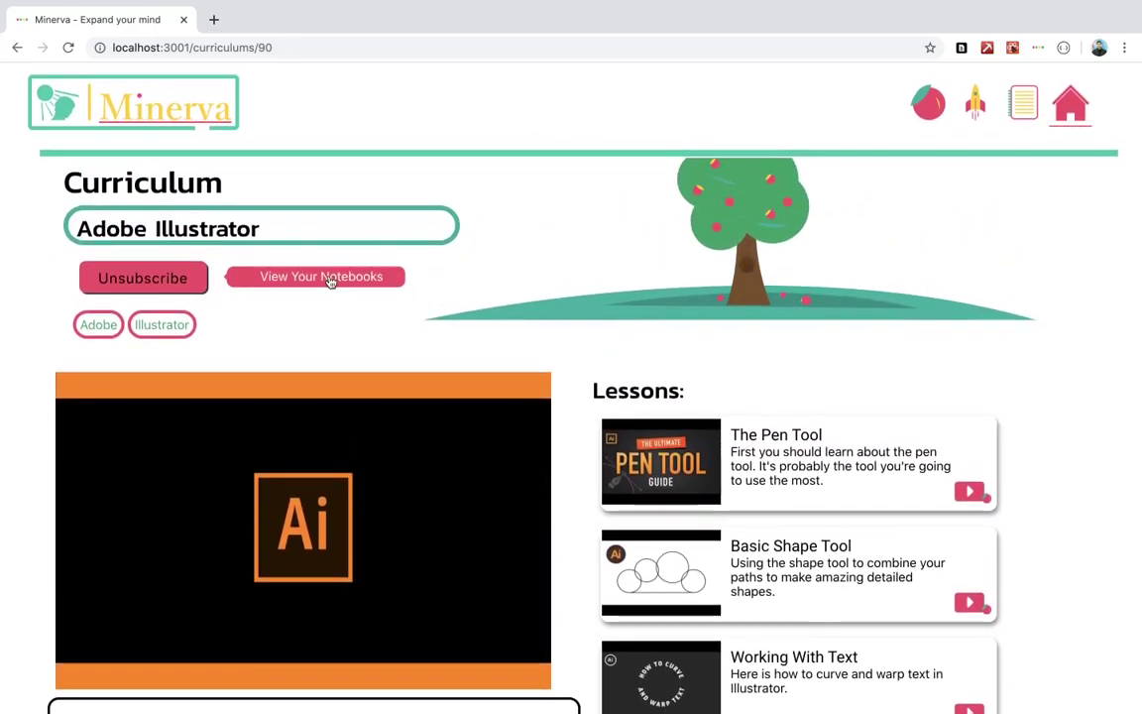
left_click(330, 280)
left_click(451, 375)
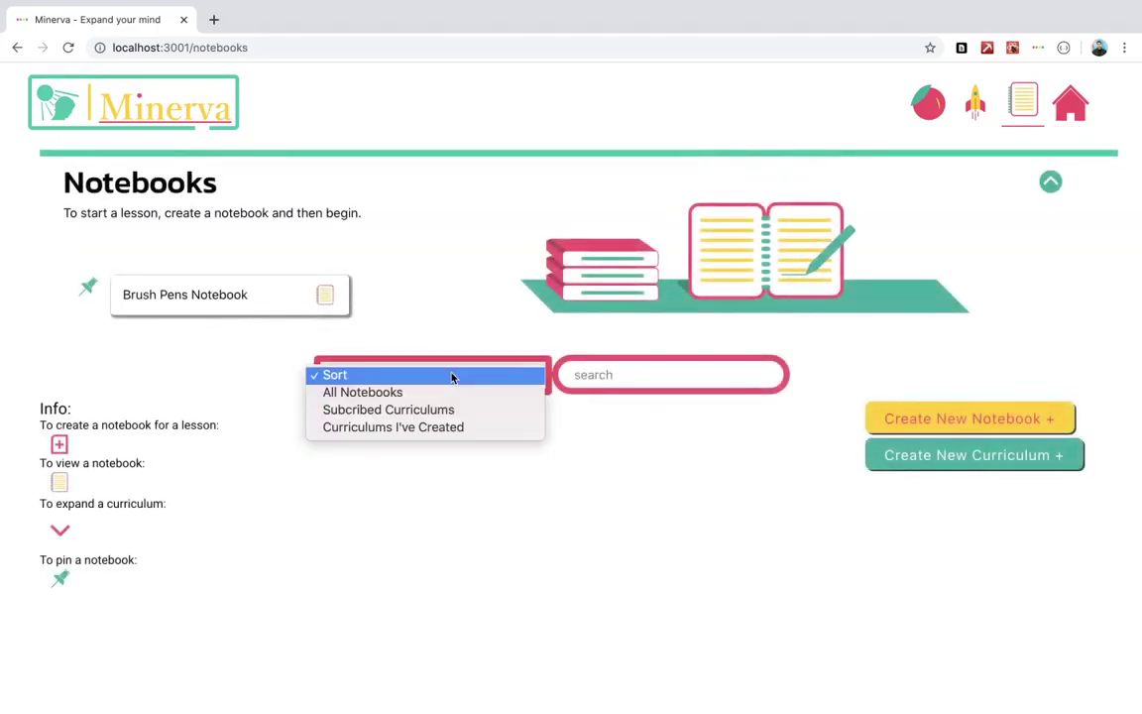
left_click(395, 412)
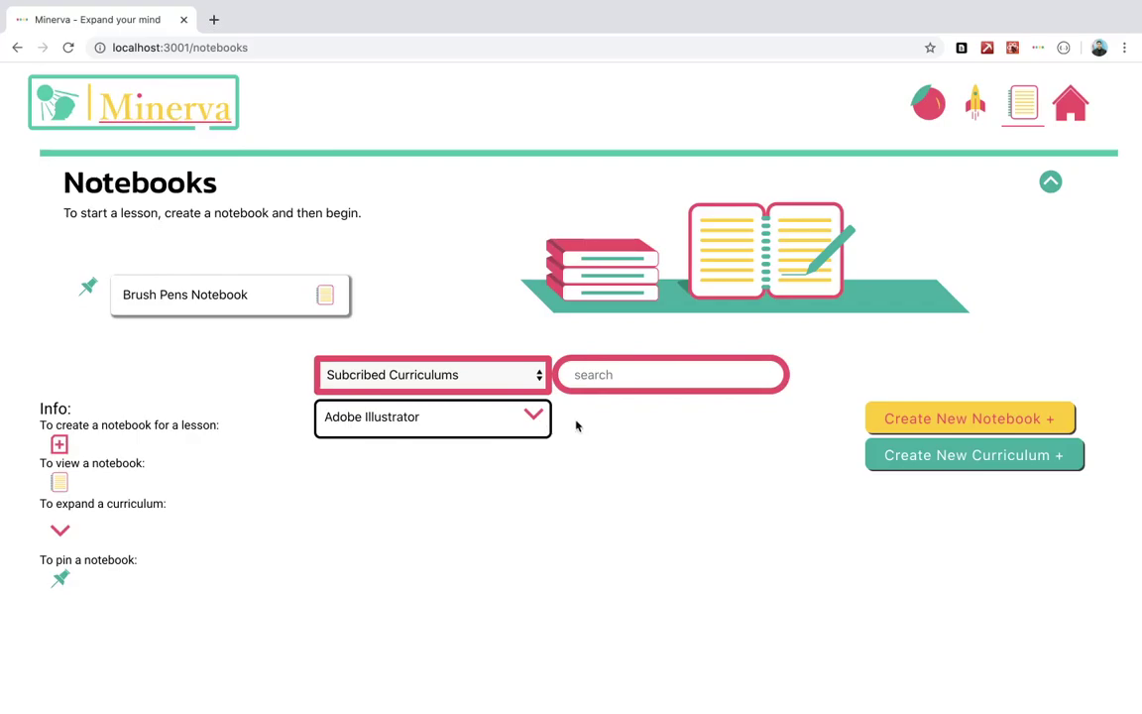
left_click(472, 384)
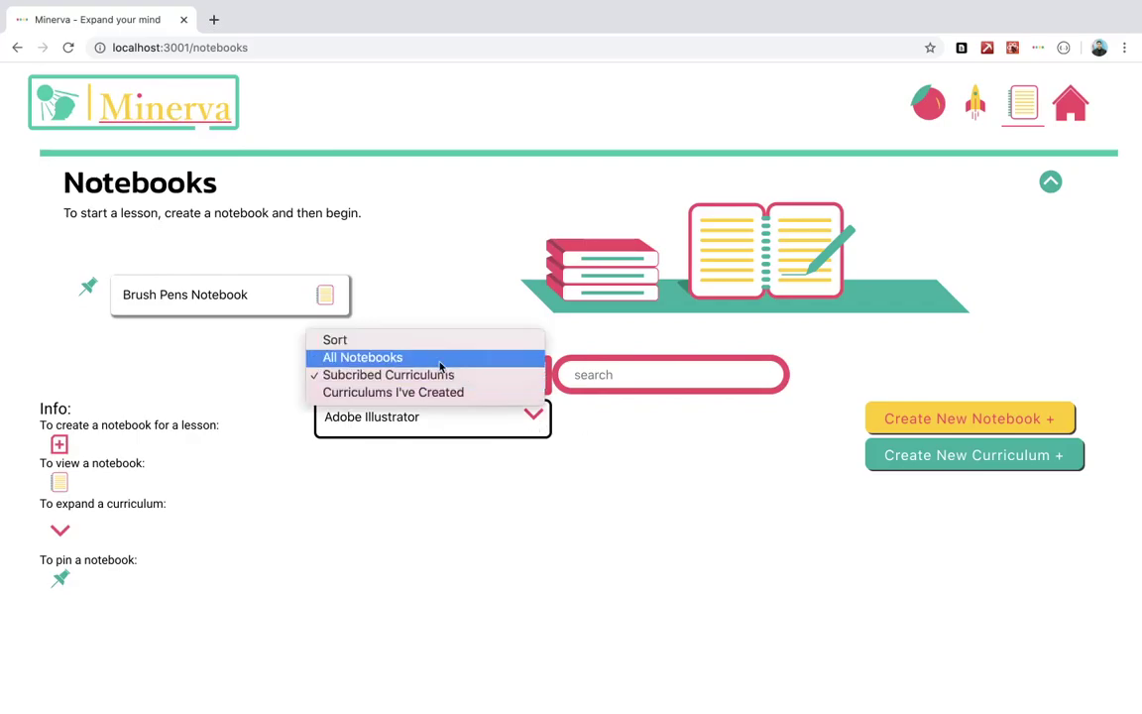
left_click(472, 359)
scroll(563, 501, "down", 4)
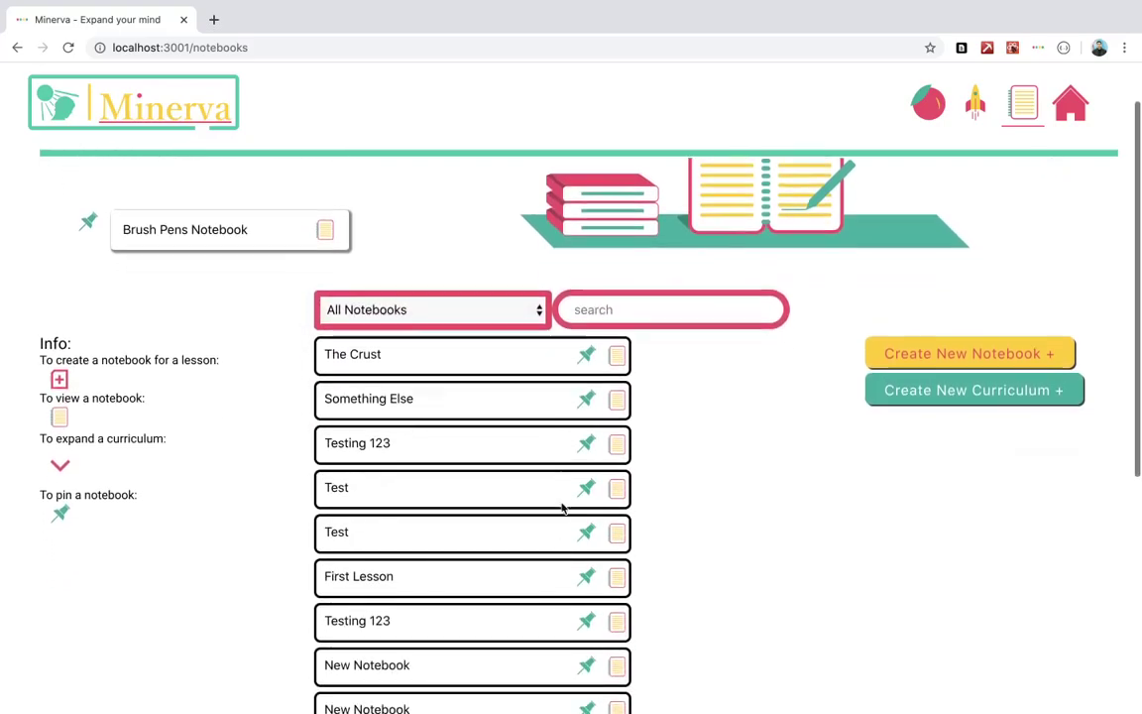
scroll(564, 504, "up", 5)
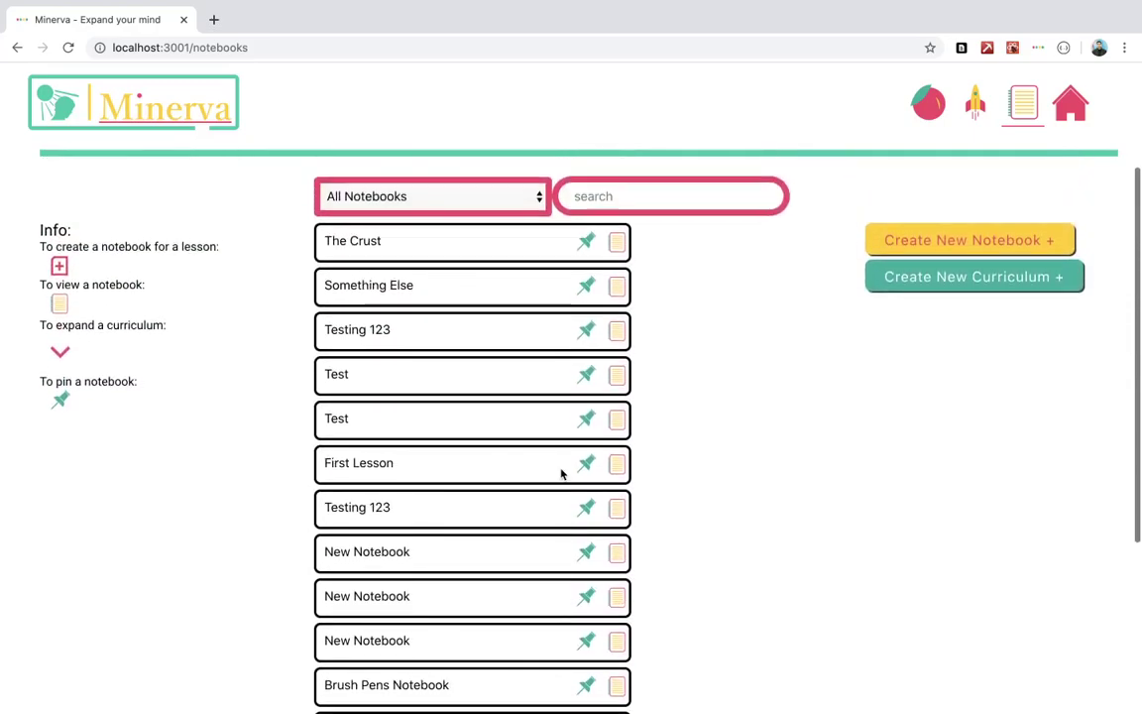
left_click(533, 385)
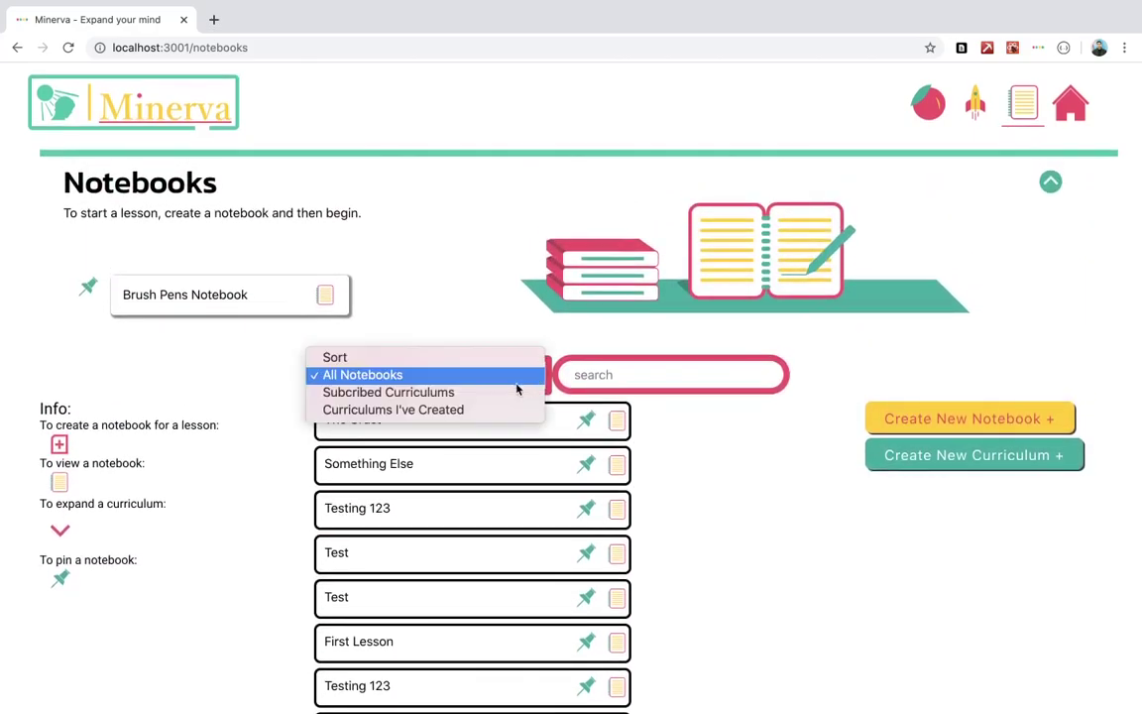
left_click(438, 361)
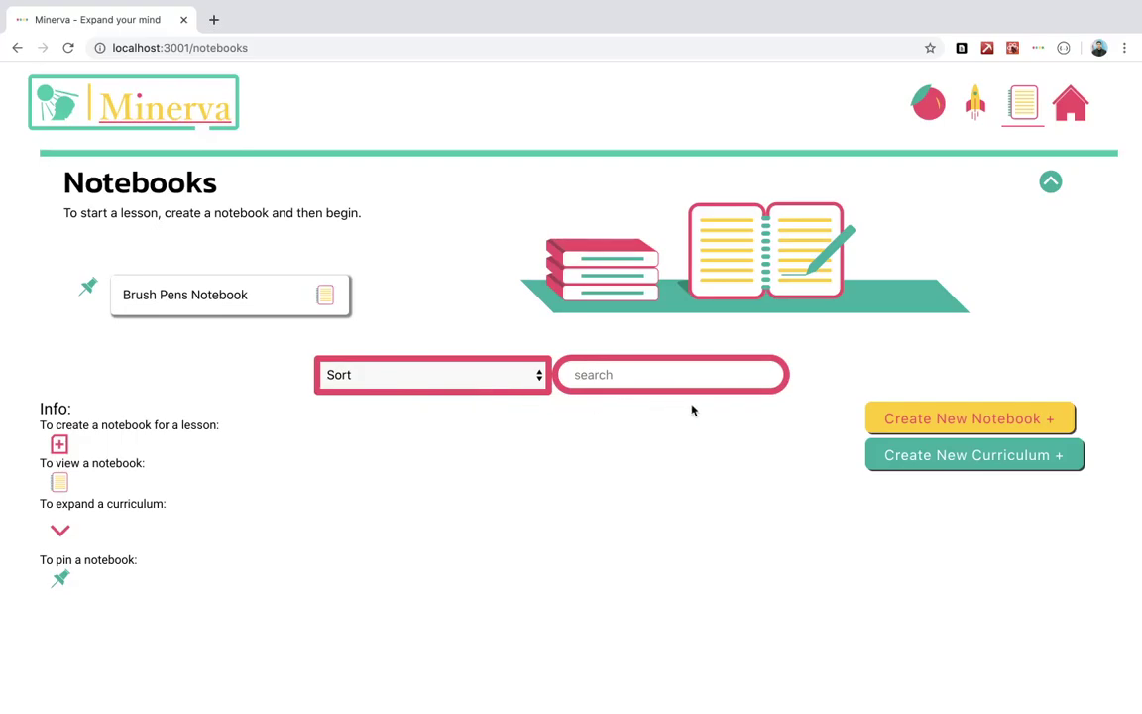
- Create a notebook embedding the YouTube video 'Adobe Illustrator CC - Line Art Tutorial 2016', header collapsed
left_click(976, 422)
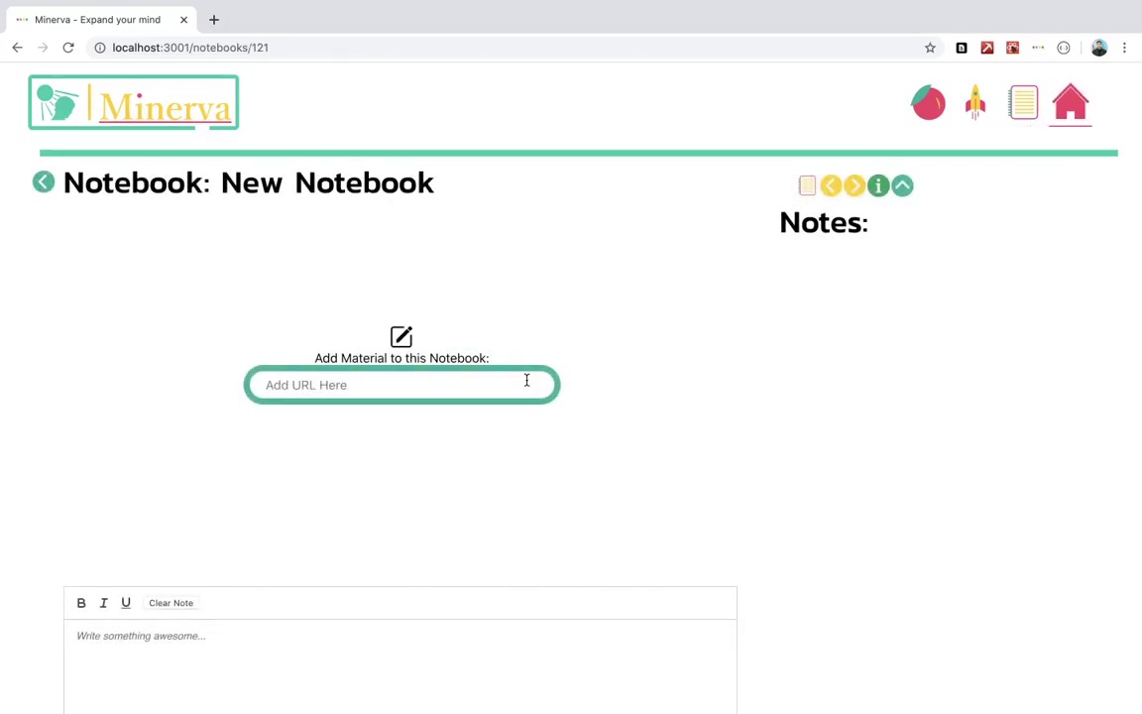
left_click(902, 186)
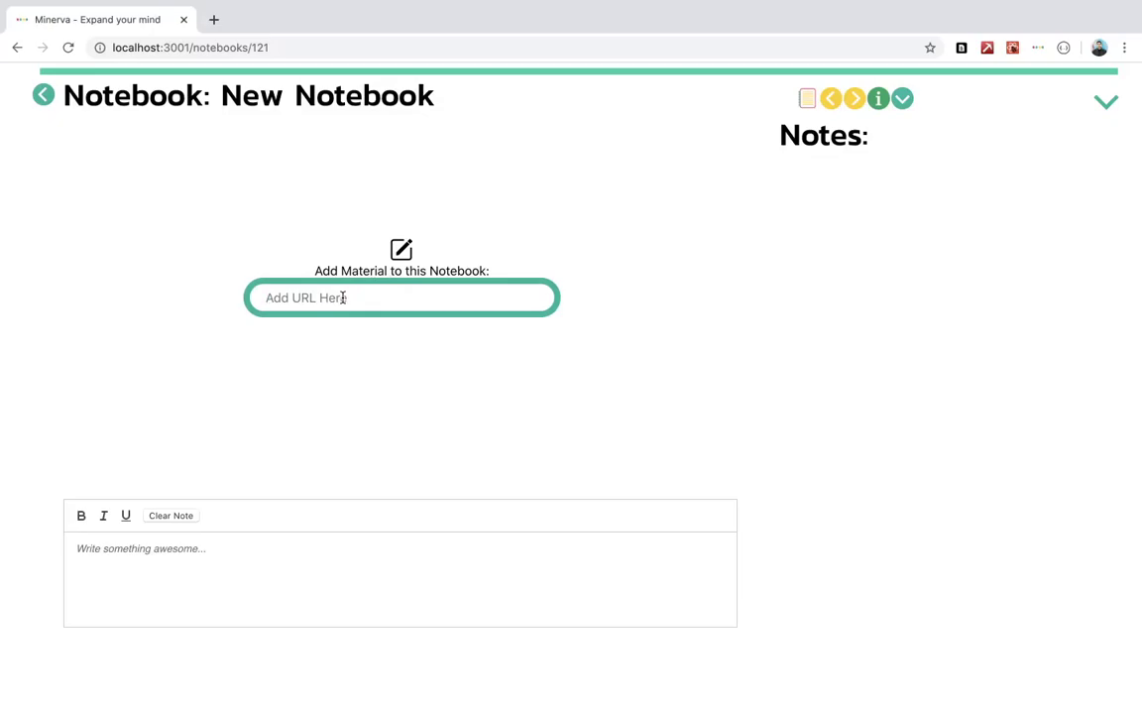
type("https://www.youtube.com/watch?v=_lu3PGcHzhM")
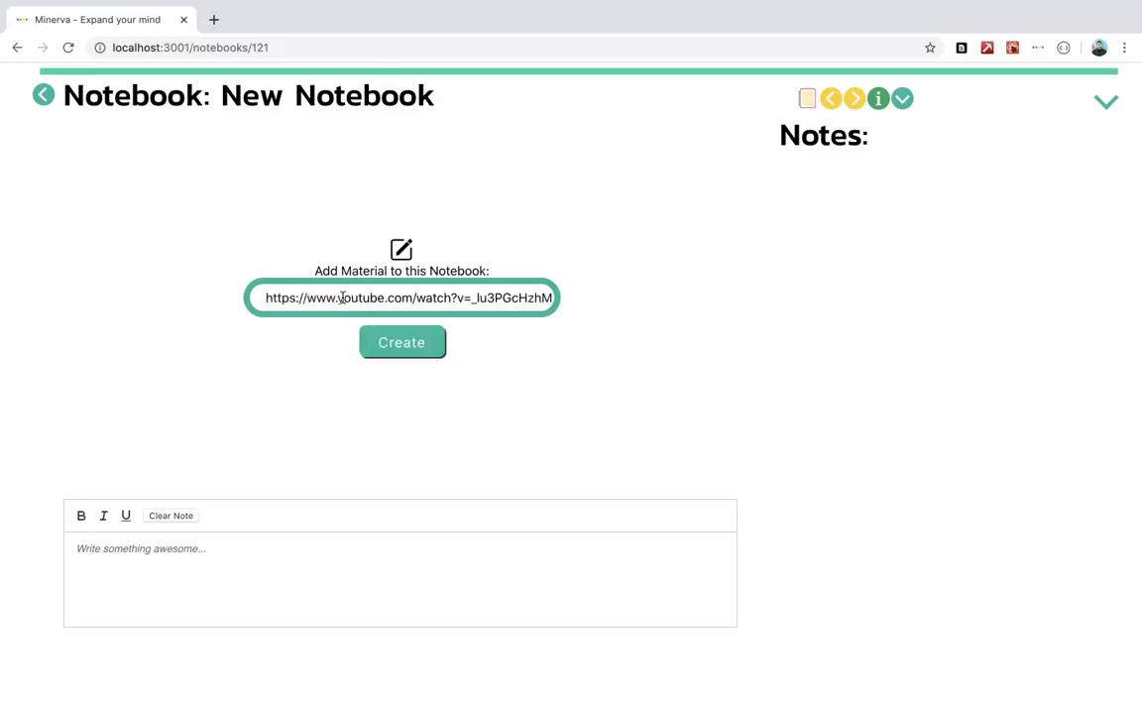
left_click(406, 343)
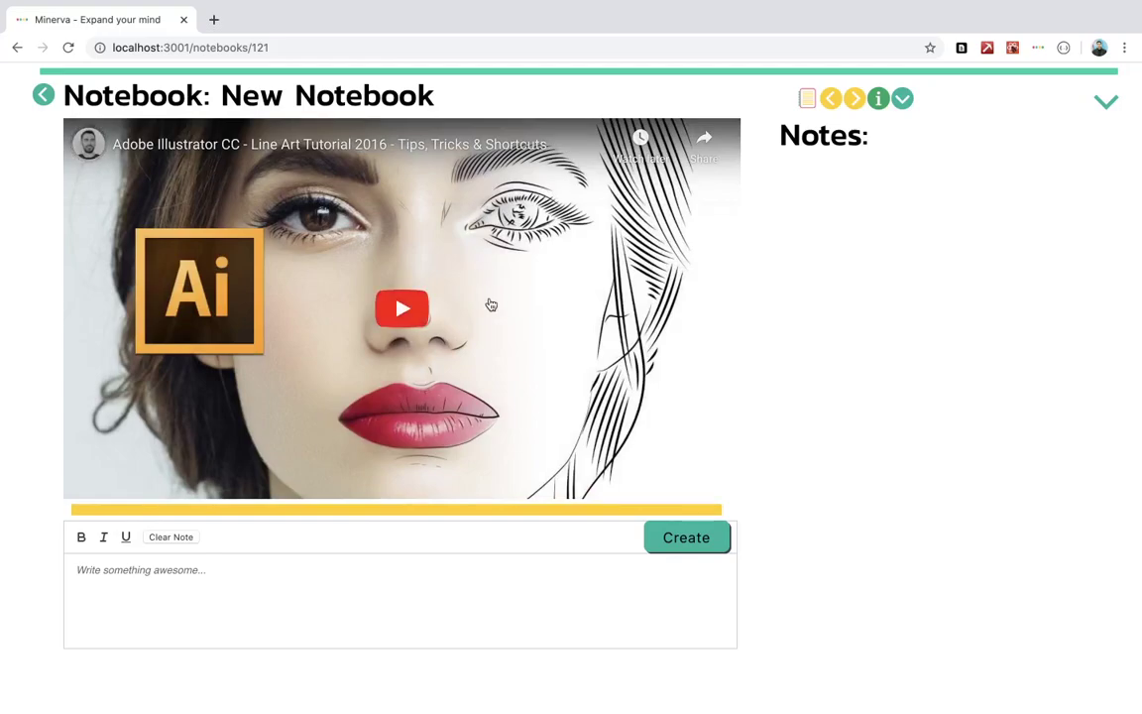
- Play the video past the ad and save the note 'Use the pen tool.' at 1:30
left_click(407, 311)
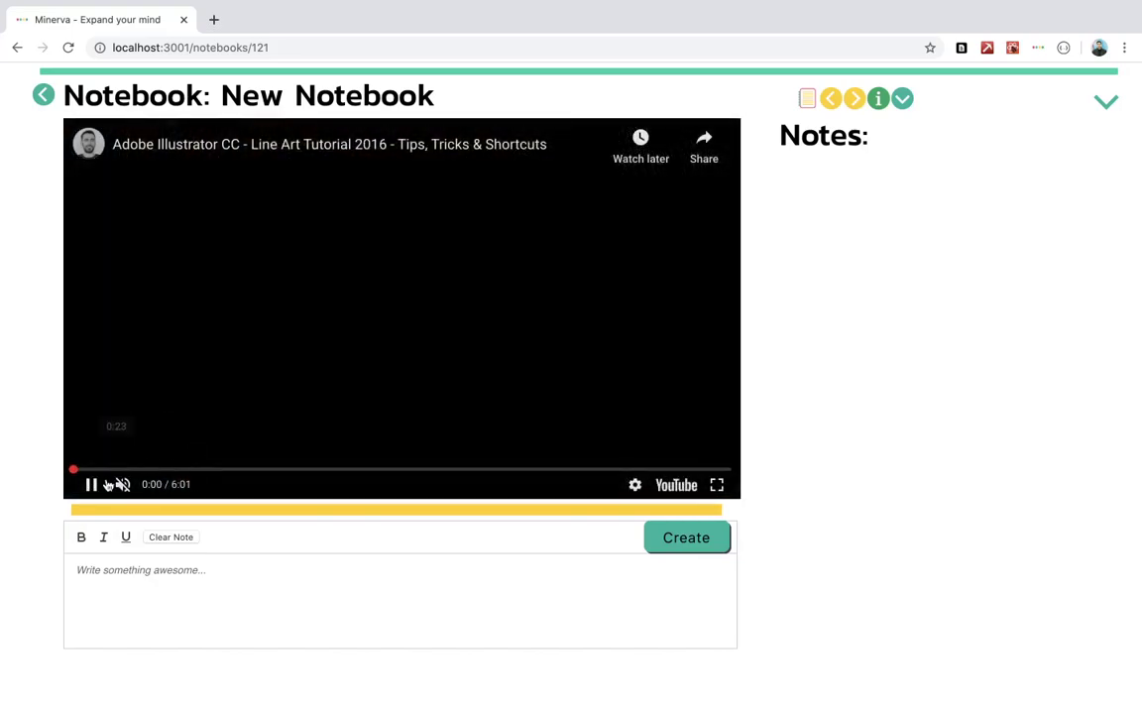
left_click(173, 470)
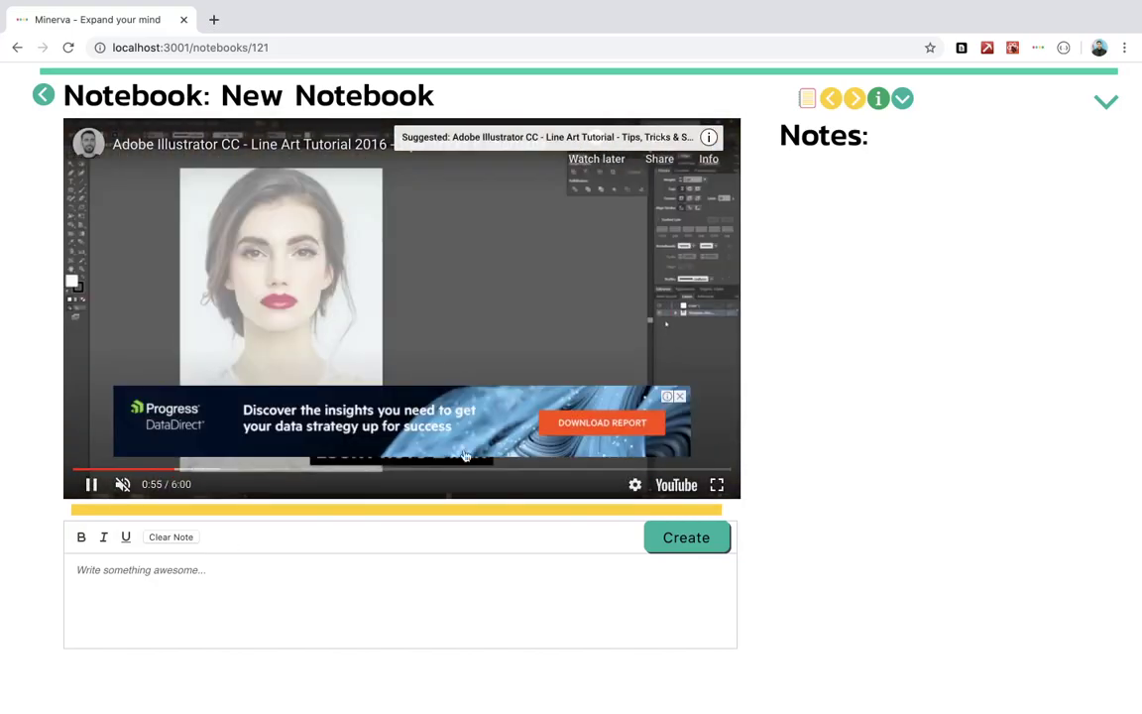
left_click(682, 397)
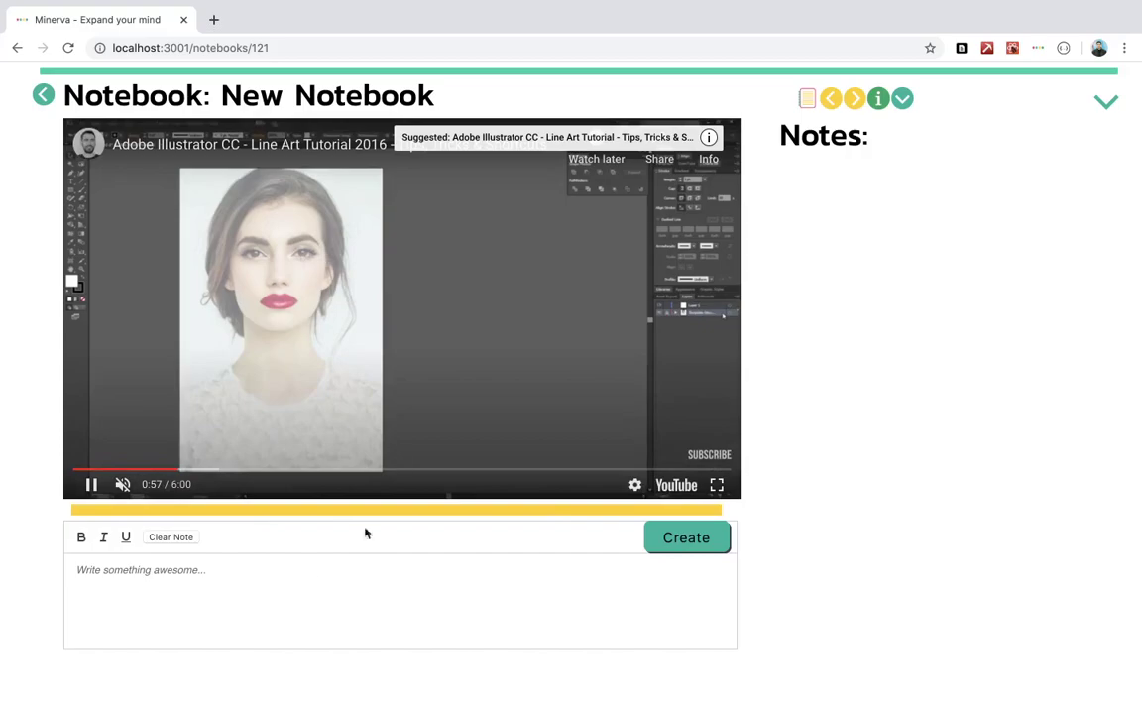
left_click(378, 570)
type("Use t")
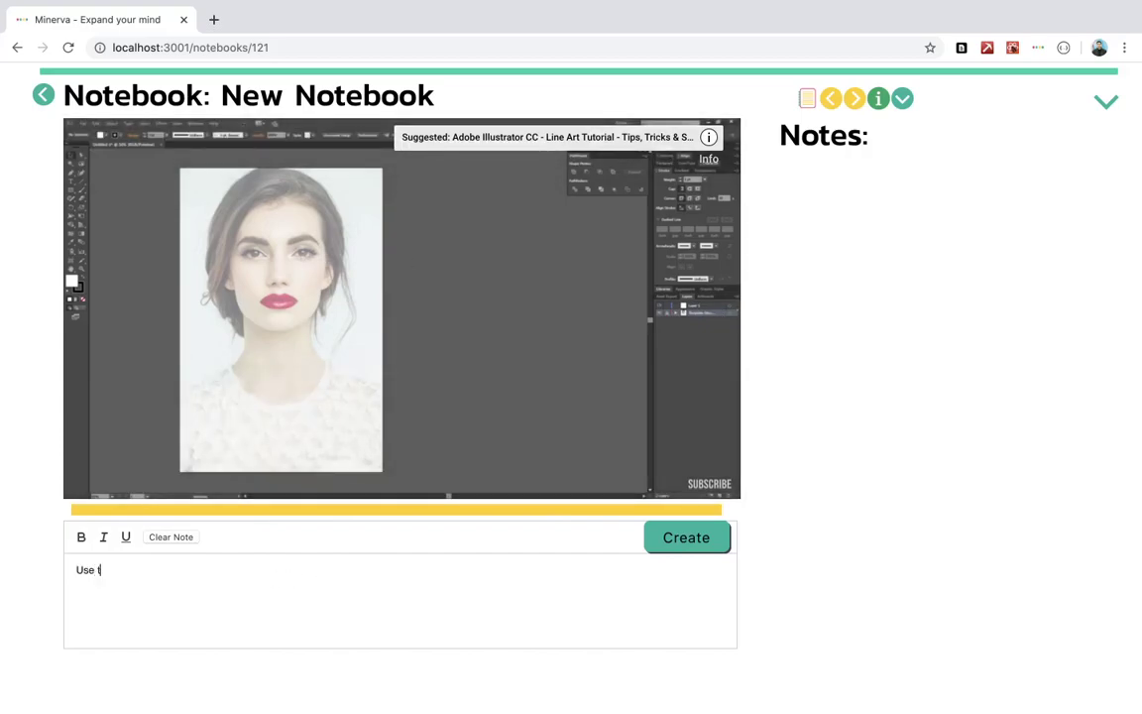
type("he pen tool.")
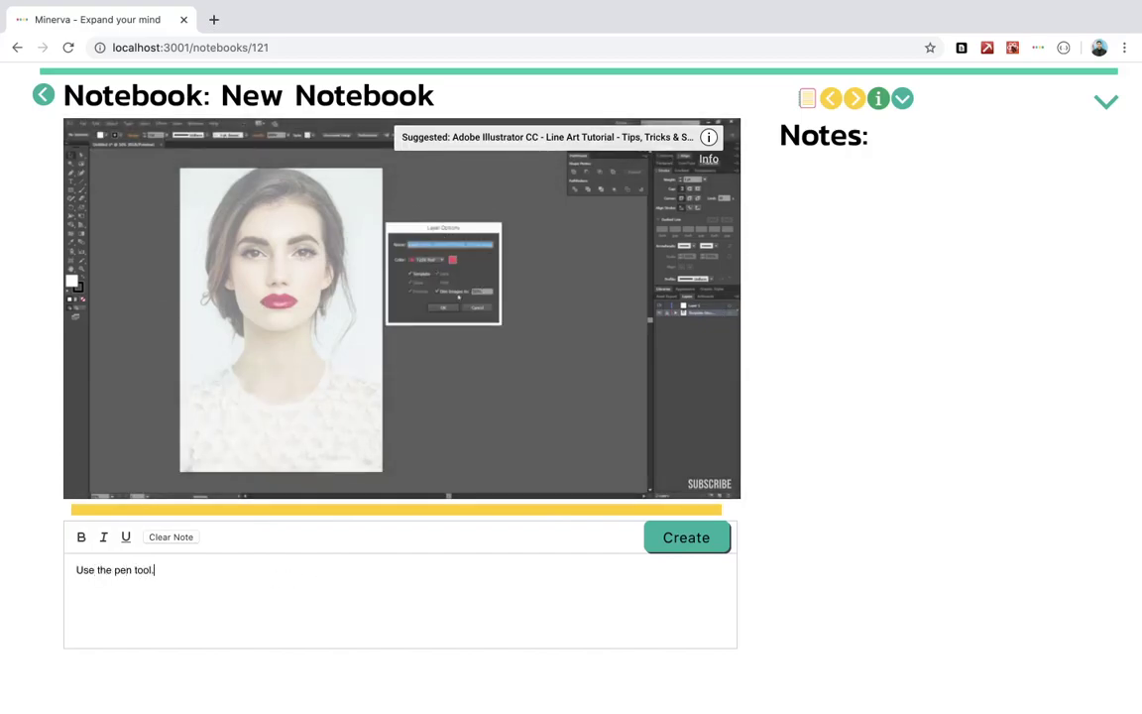
left_click(682, 536)
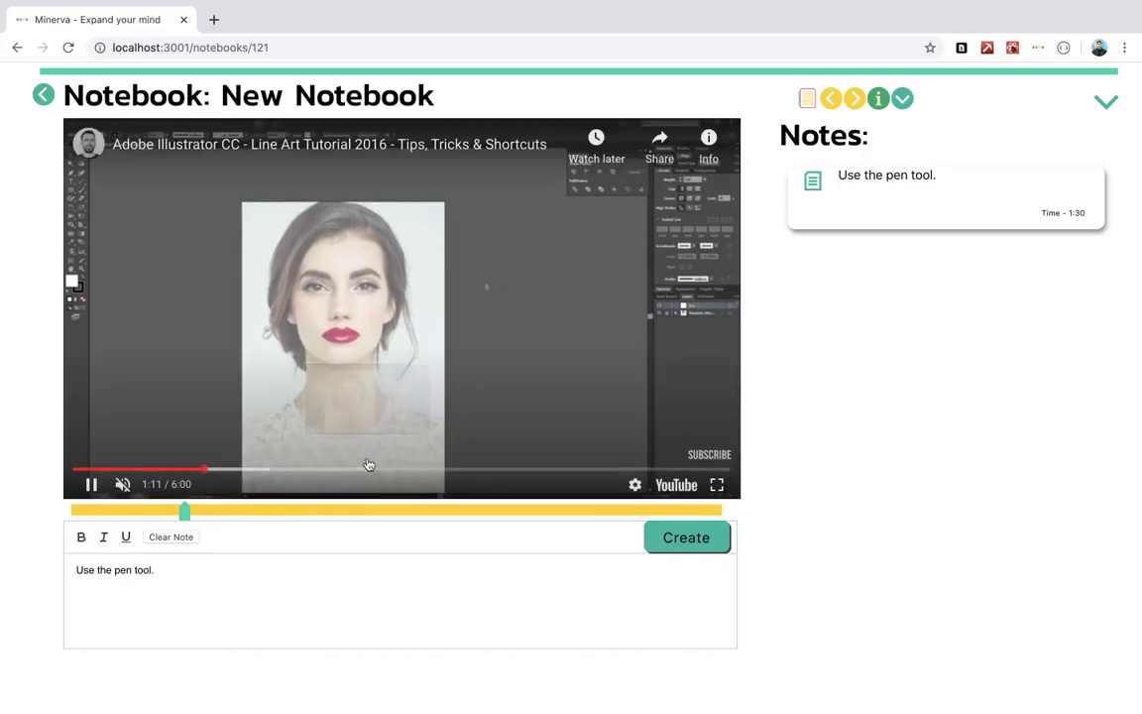
- Clear the editor and save the note 'Use the brushes.' at video time 2:46
left_click(362, 475)
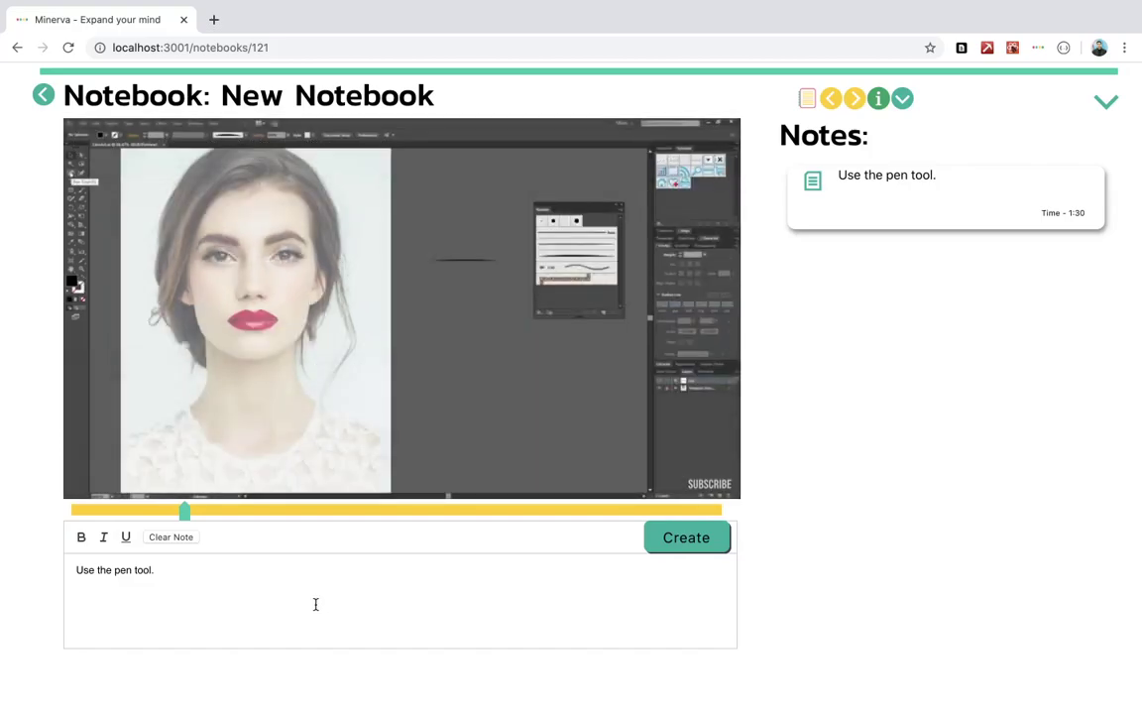
left_click(315, 602)
left_click_drag(315, 603, 28, 559)
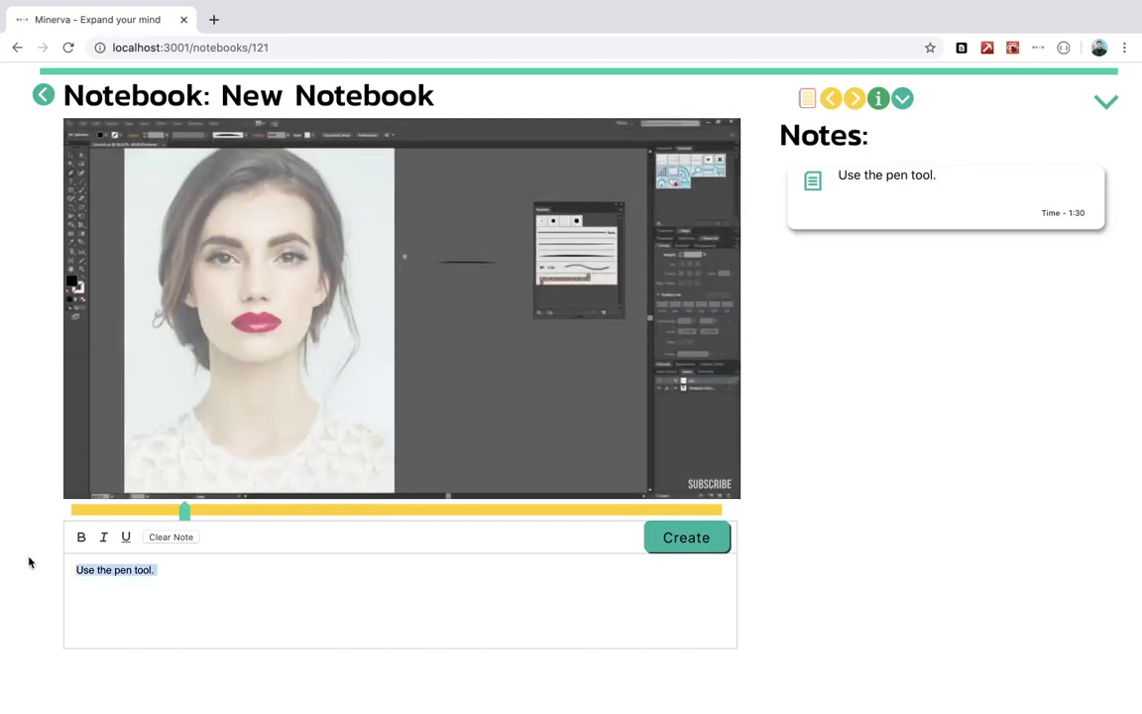
left_click(185, 538)
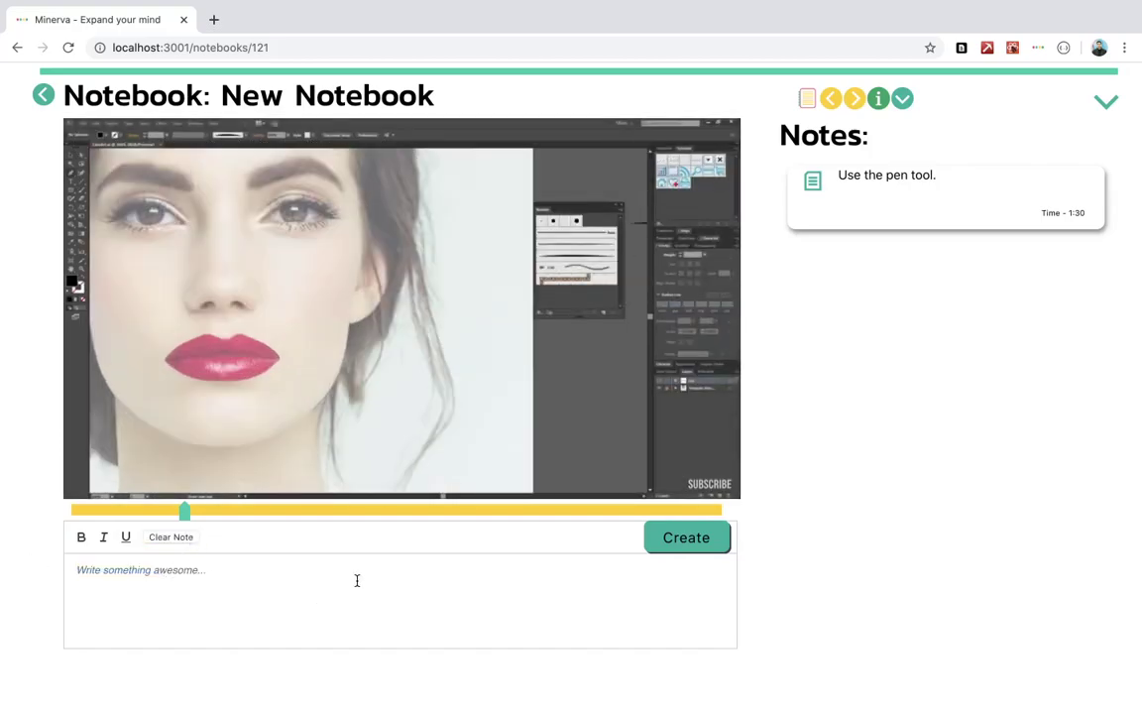
type("Use the br")
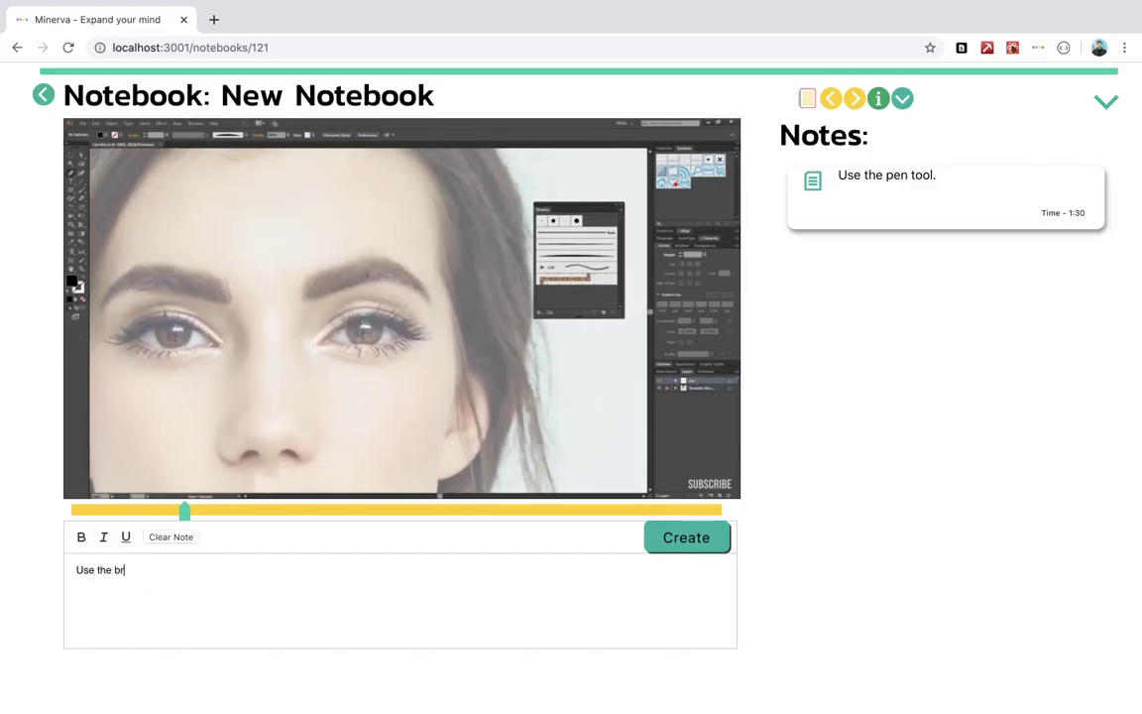
type("ushes.")
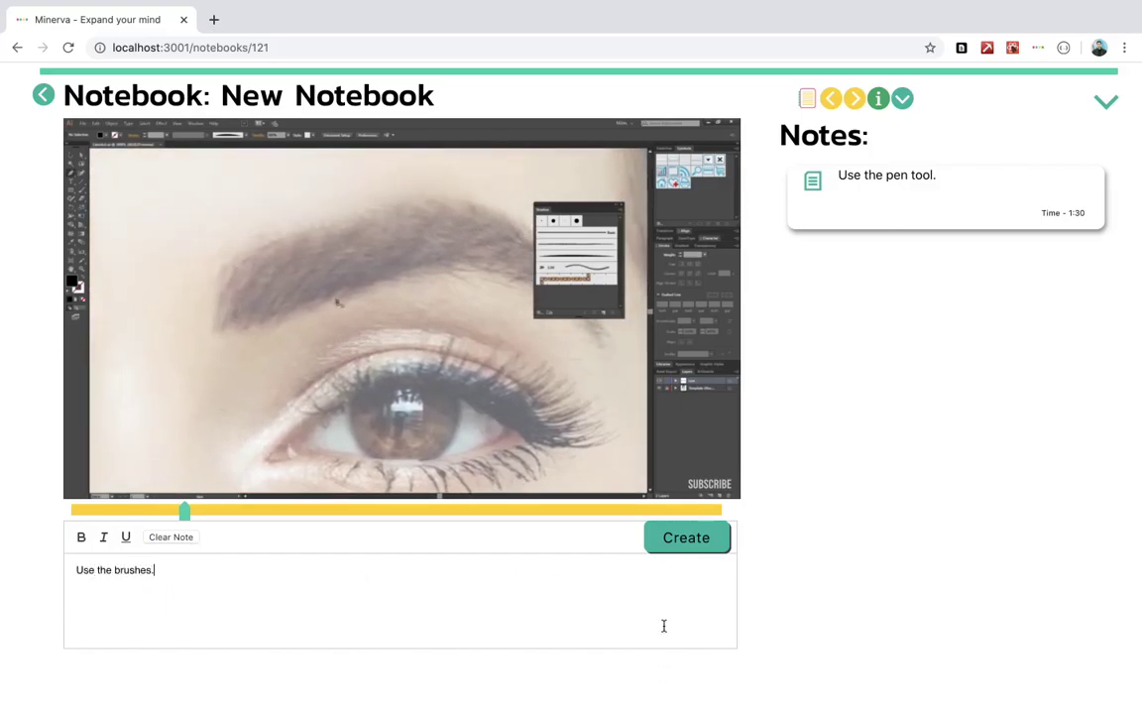
left_click(686, 539)
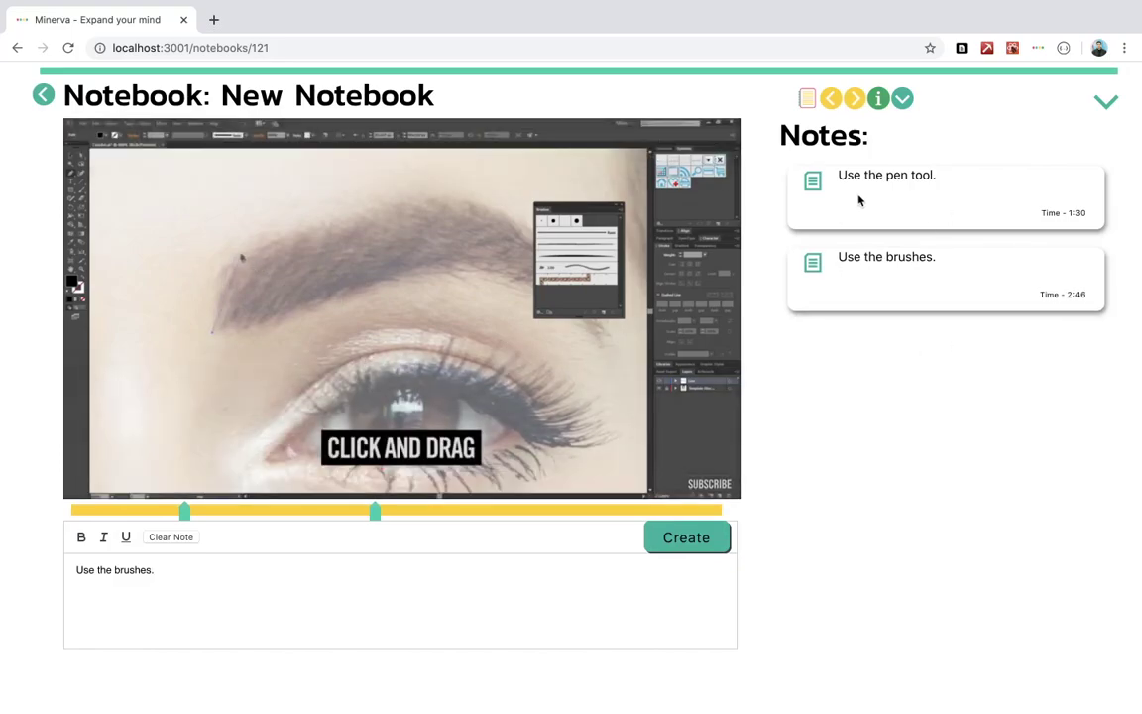
- Jump the video between the two note markers, then pause it
left_click(825, 194)
left_click(185, 513)
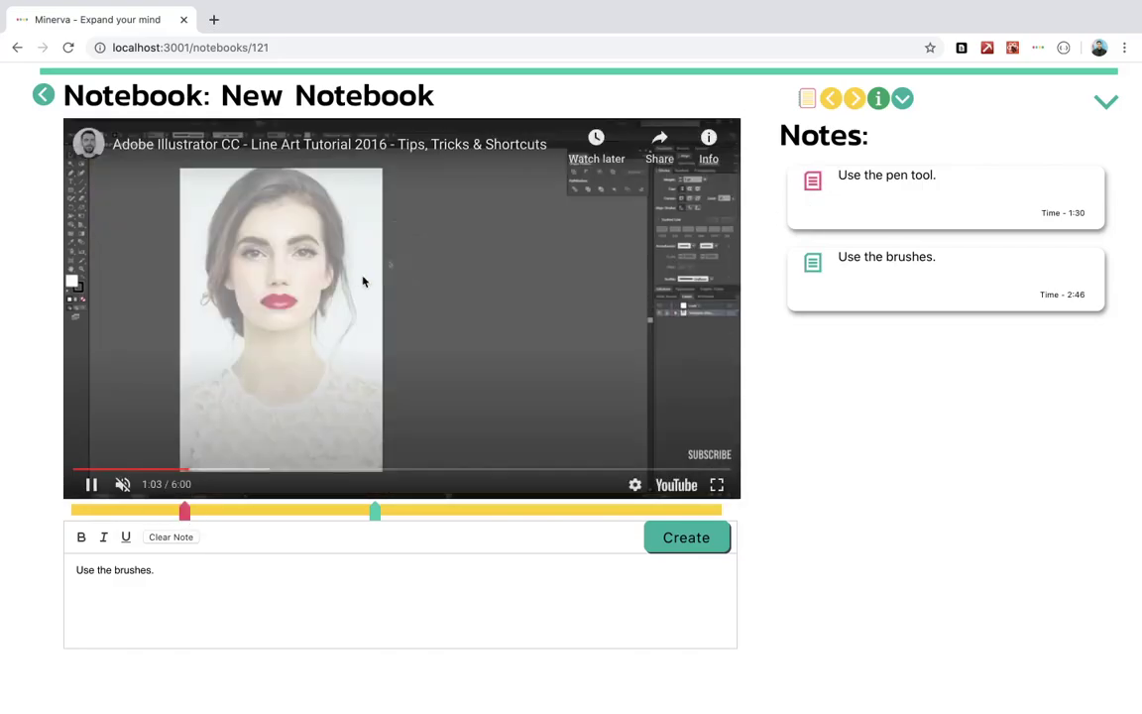
left_click(364, 279)
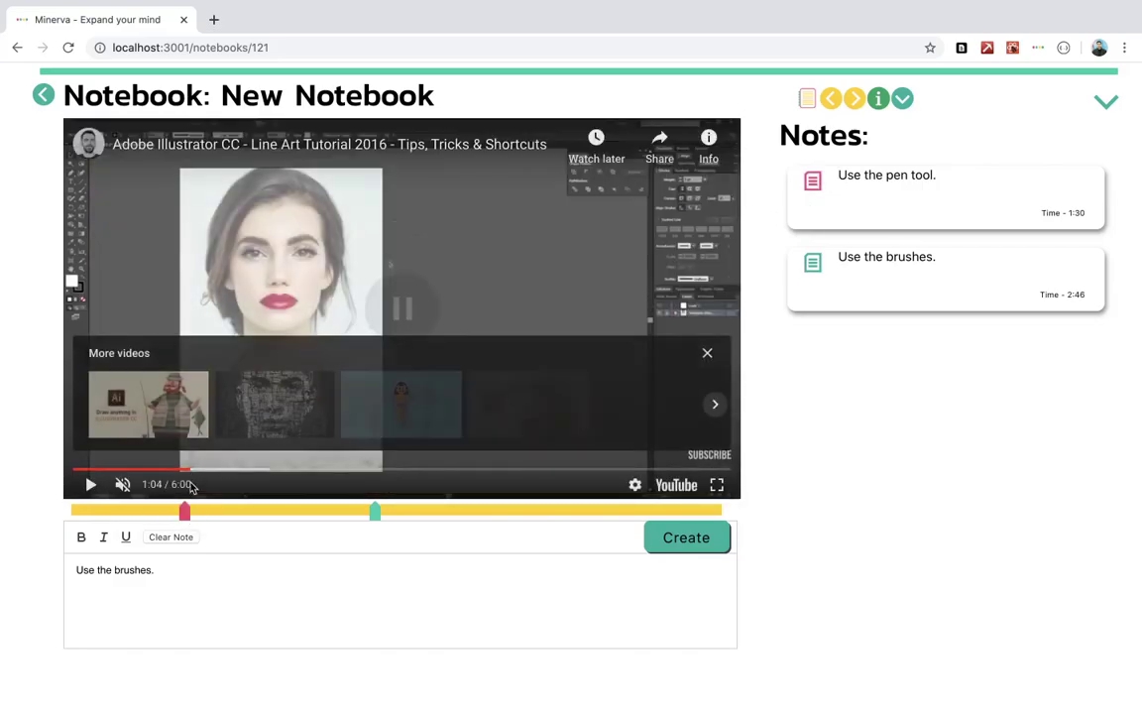
left_click(242, 593)
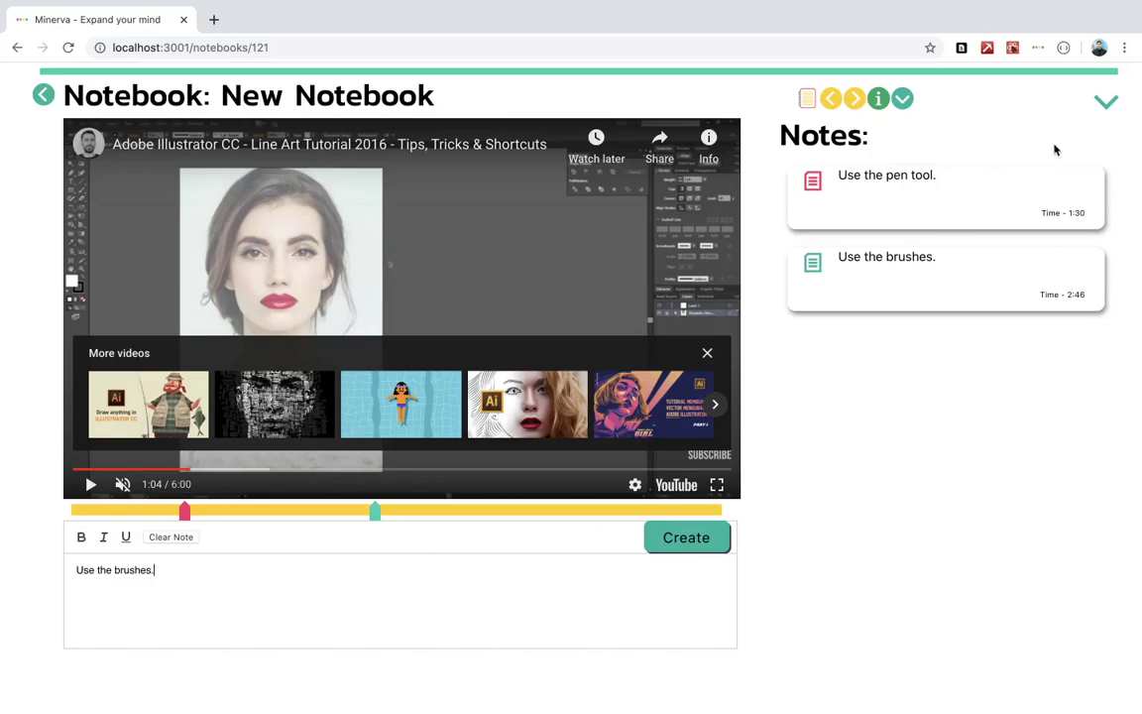
- Expand the site header with the top-right chevron toggle above the notebook
left_click(1107, 106)
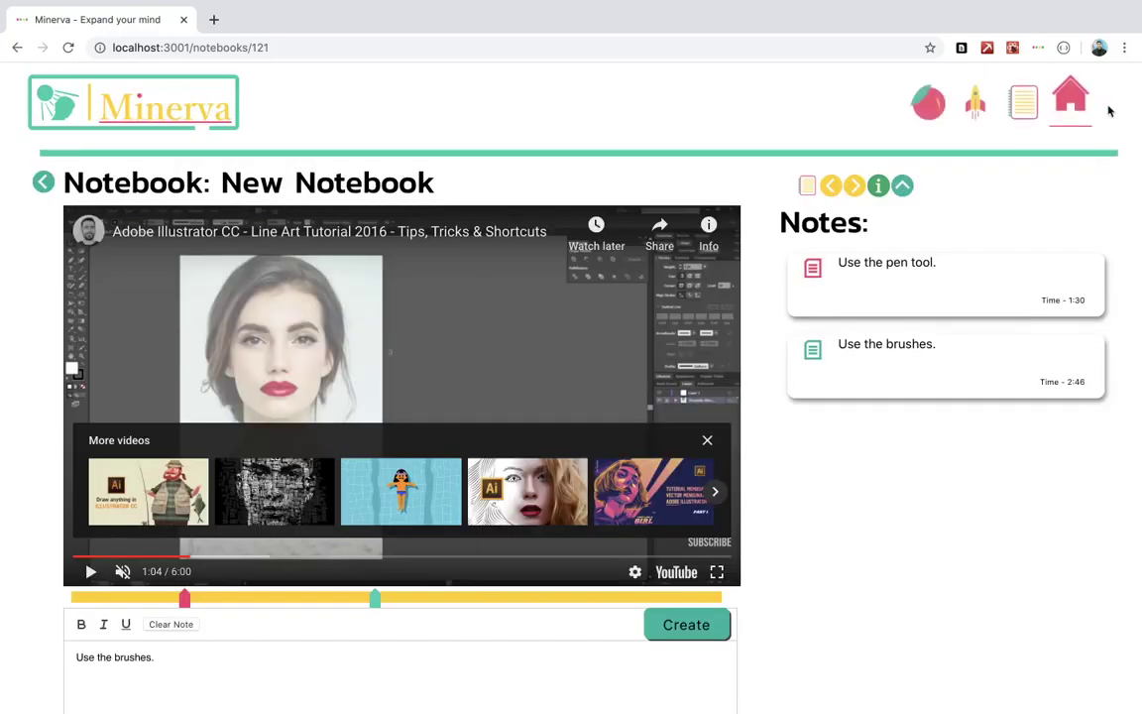